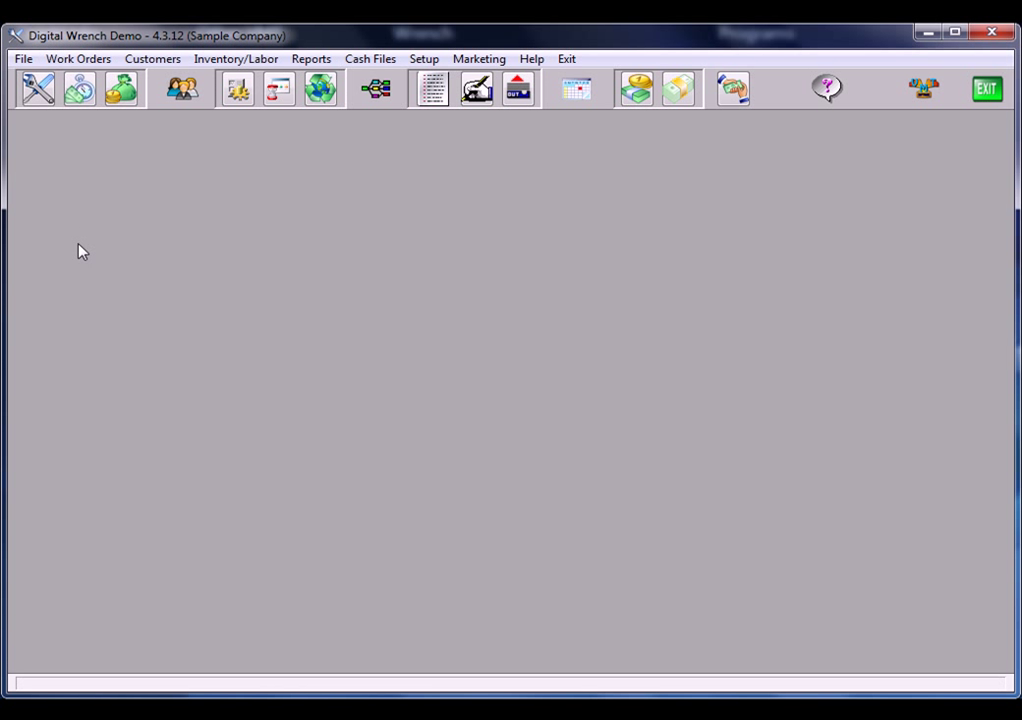
Step: Create a new work order for the last customer listed under VMT Software and select their 1995 Geo Tracker
click(37, 88)
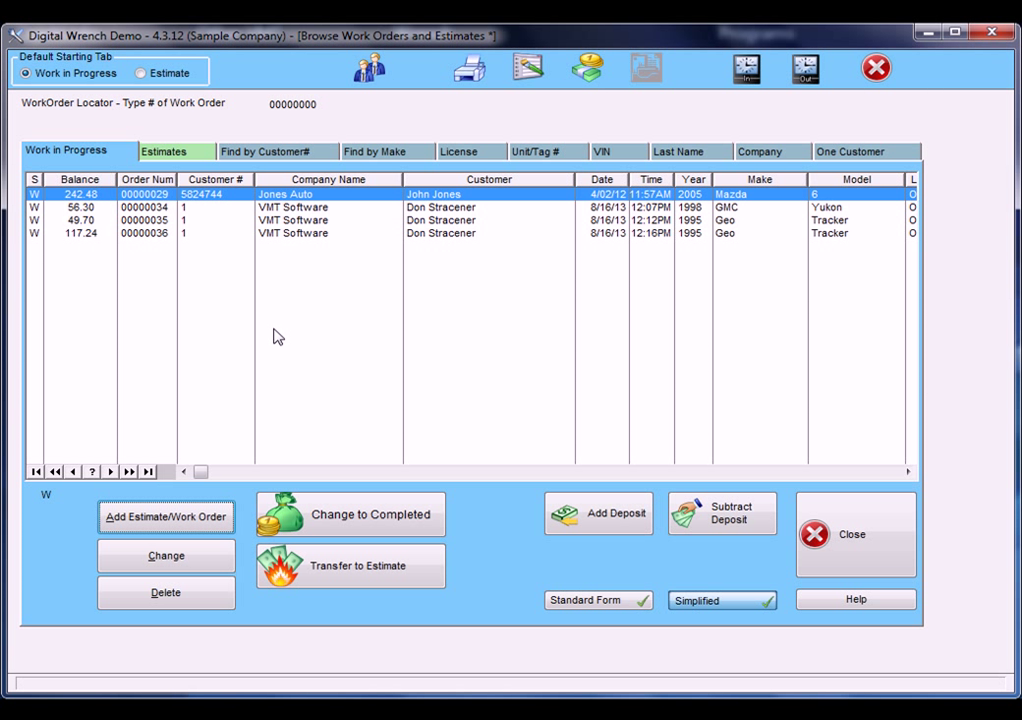
click(194, 519)
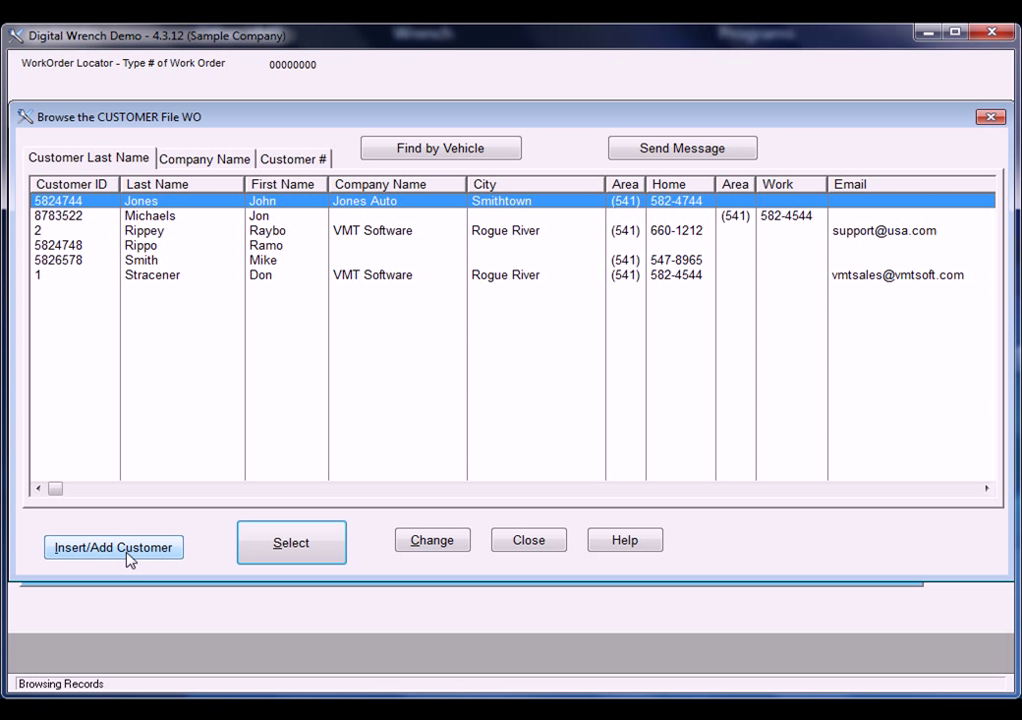
key(s)
click(145, 276)
click(303, 535)
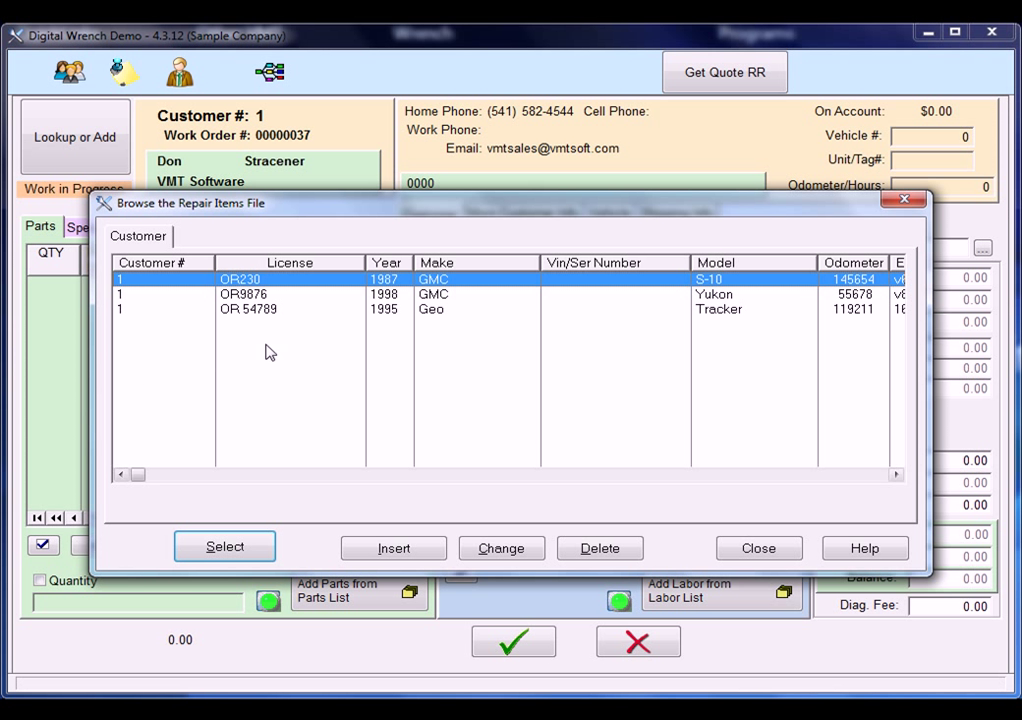
double_click(478, 311)
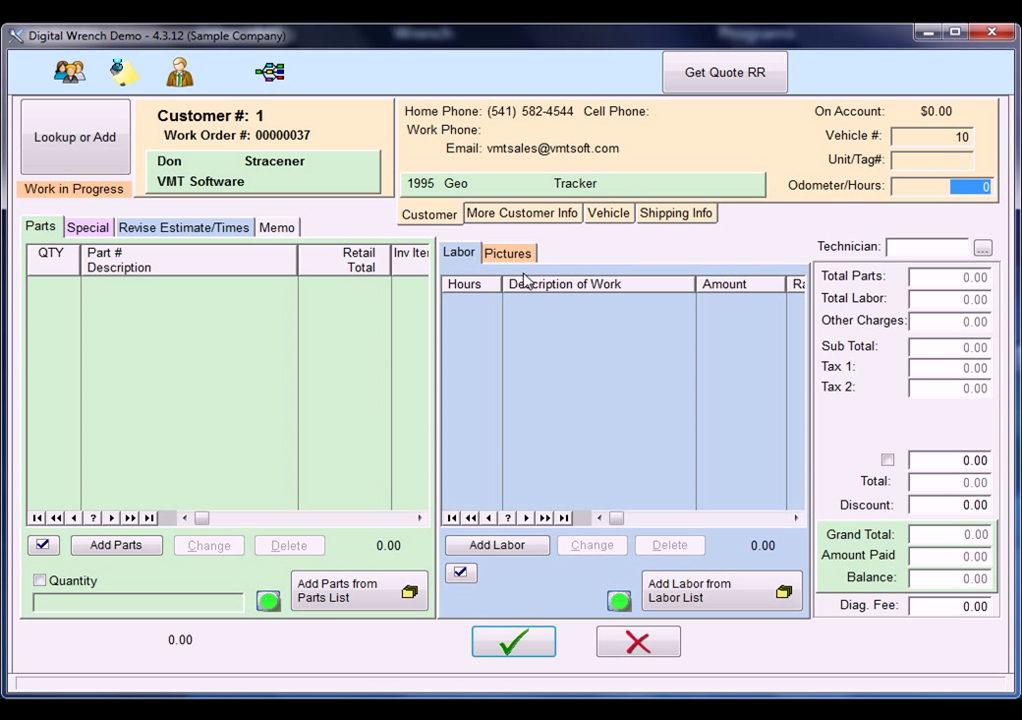
Step: Check the additional customer and vehicle details, and set the work order's odometer reading to 120014
click(517, 216)
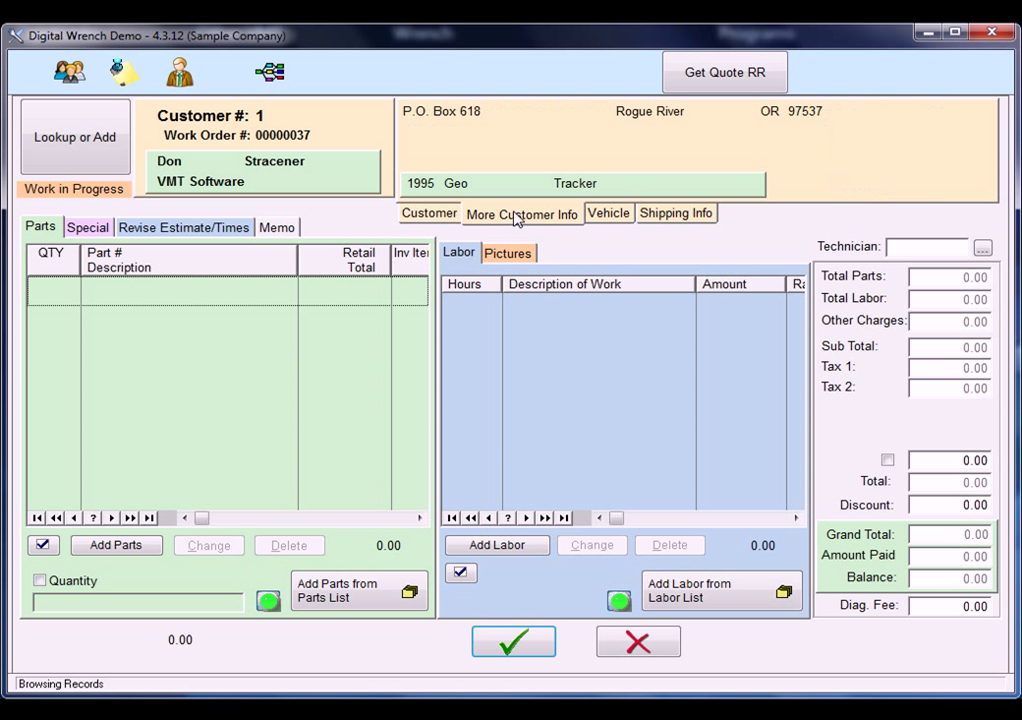
click(617, 217)
click(446, 216)
click(950, 186)
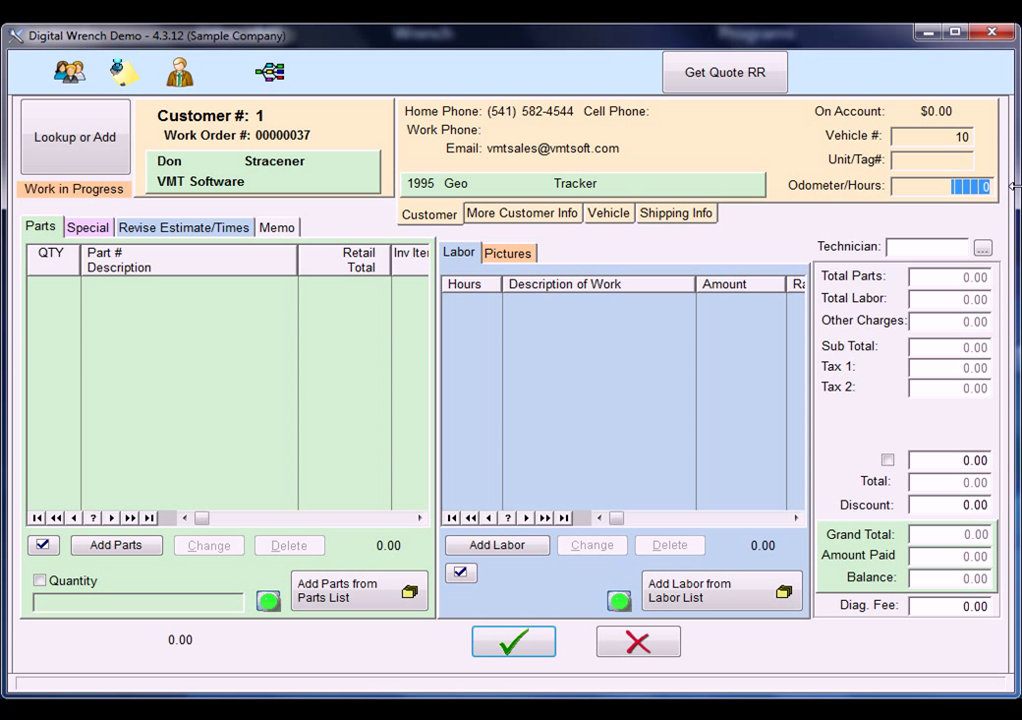
text(120014)
key(Tab)
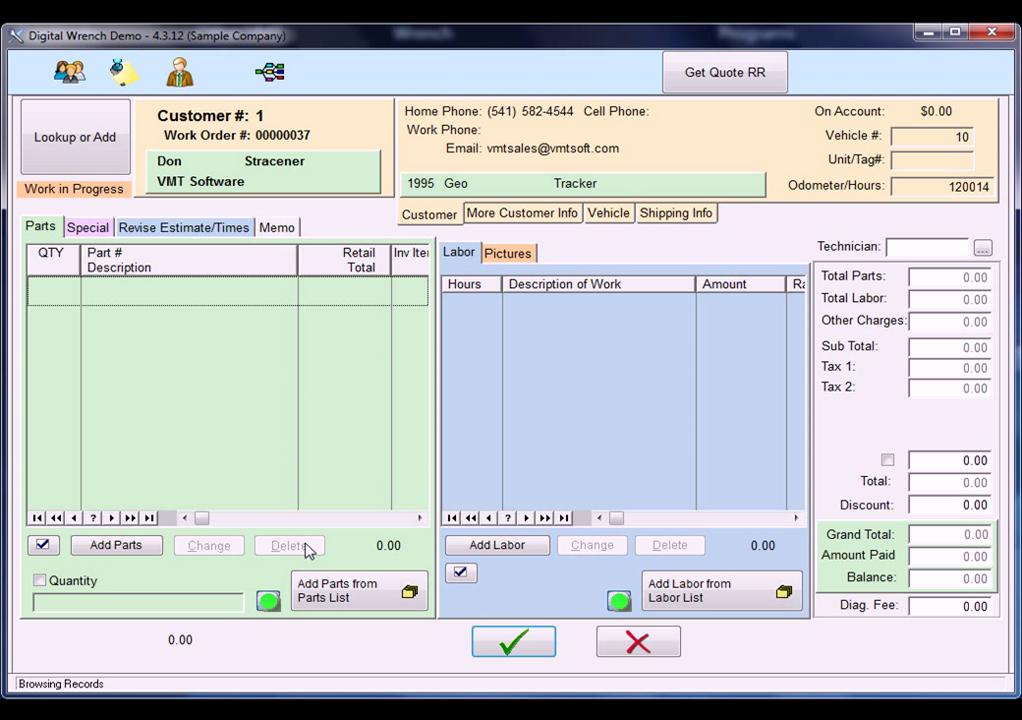
Step: Add one Heater Hose, part 986-34R, from the COOLING SYSTEM parts category to the work order
click(116, 546)
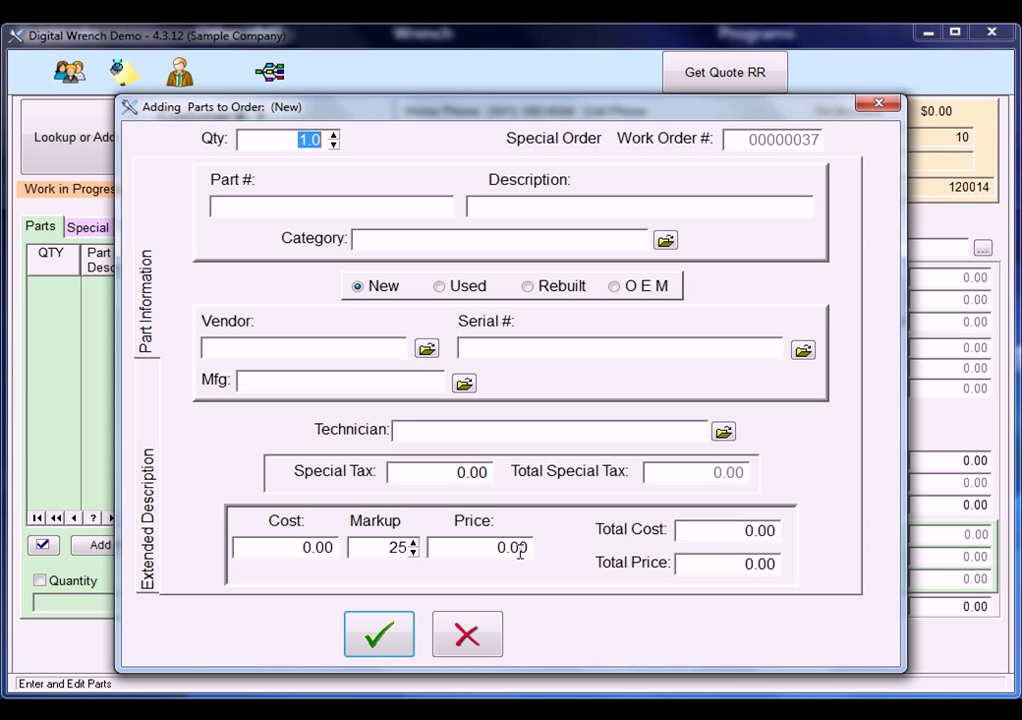
click(468, 636)
click(358, 604)
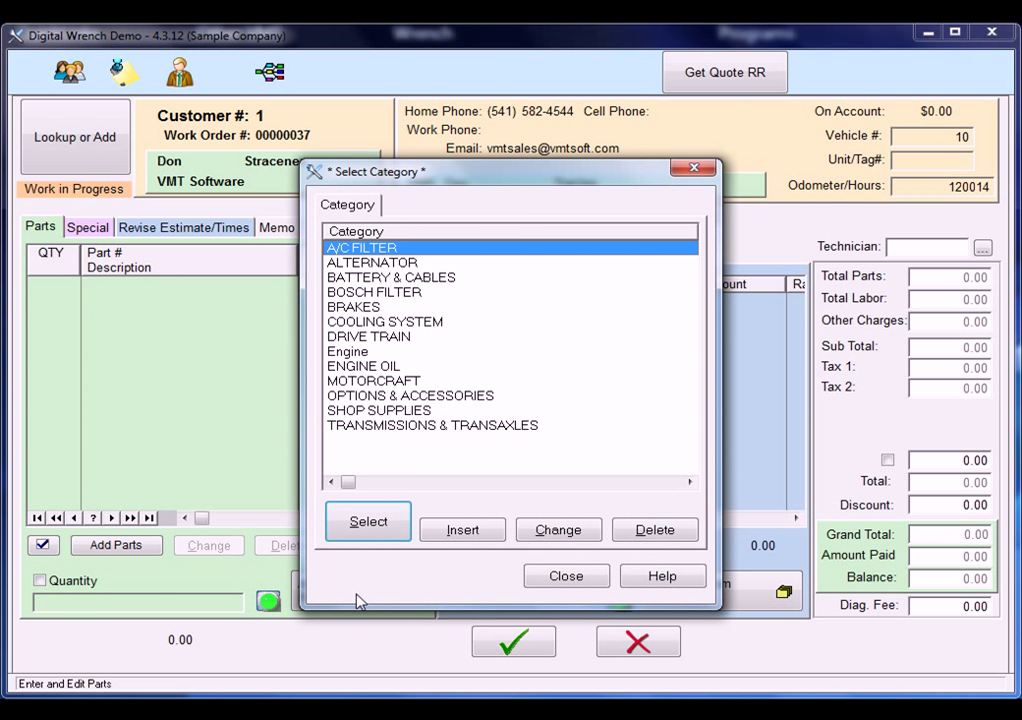
double_click(340, 322)
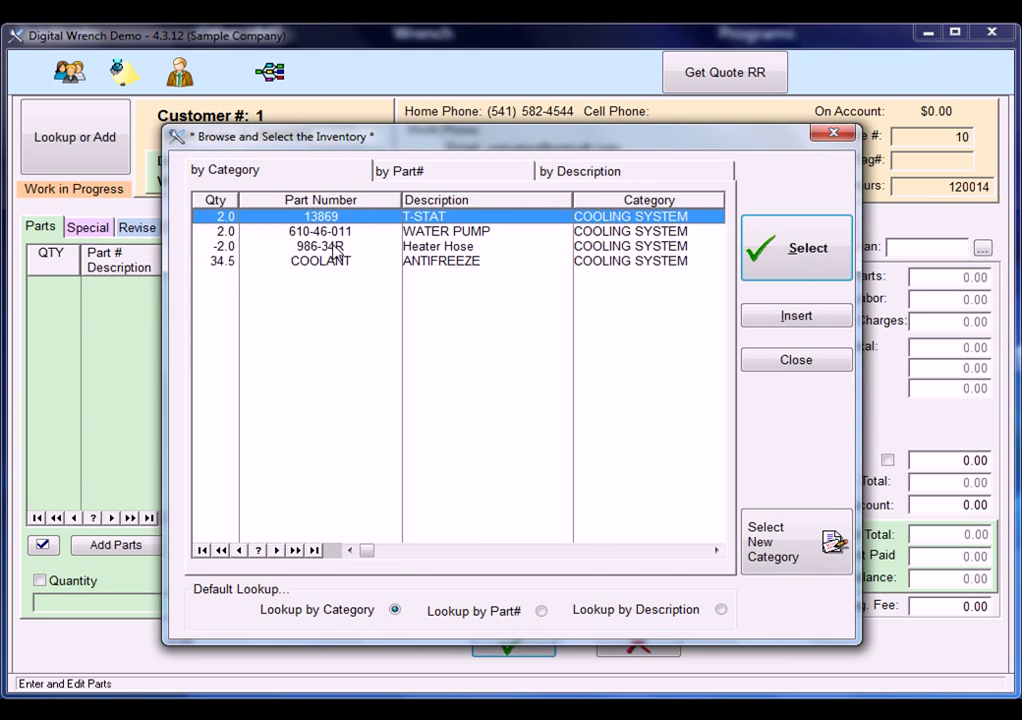
double_click(336, 247)
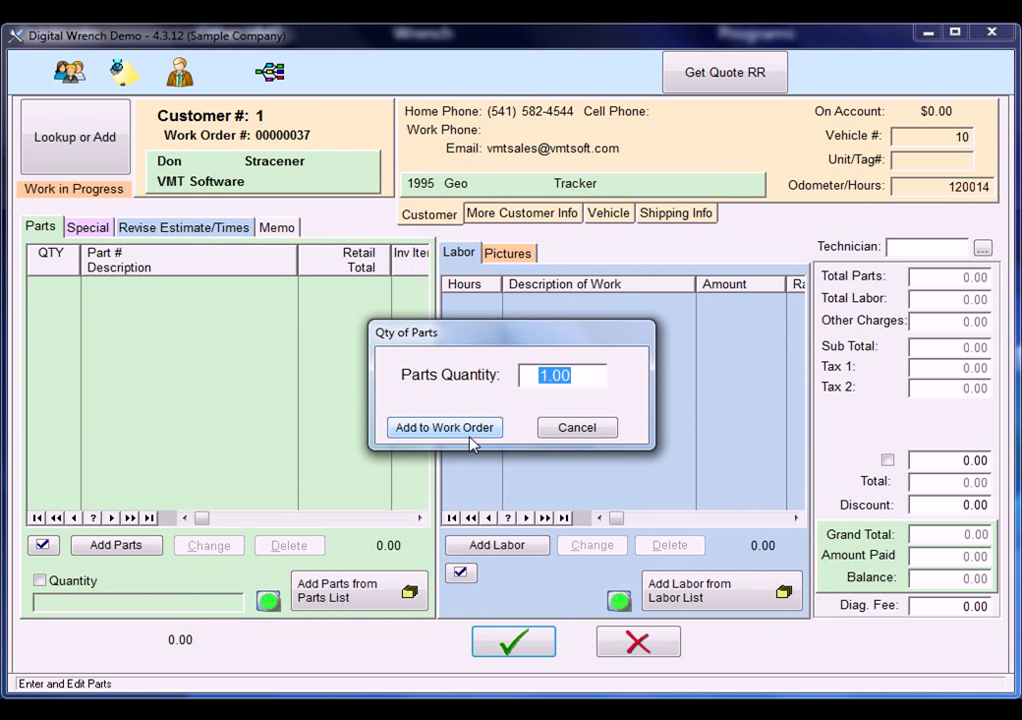
click(470, 436)
Step: Add one COOLANT antifreeze item from the COOLING SYSTEM parts category to the work order
click(355, 598)
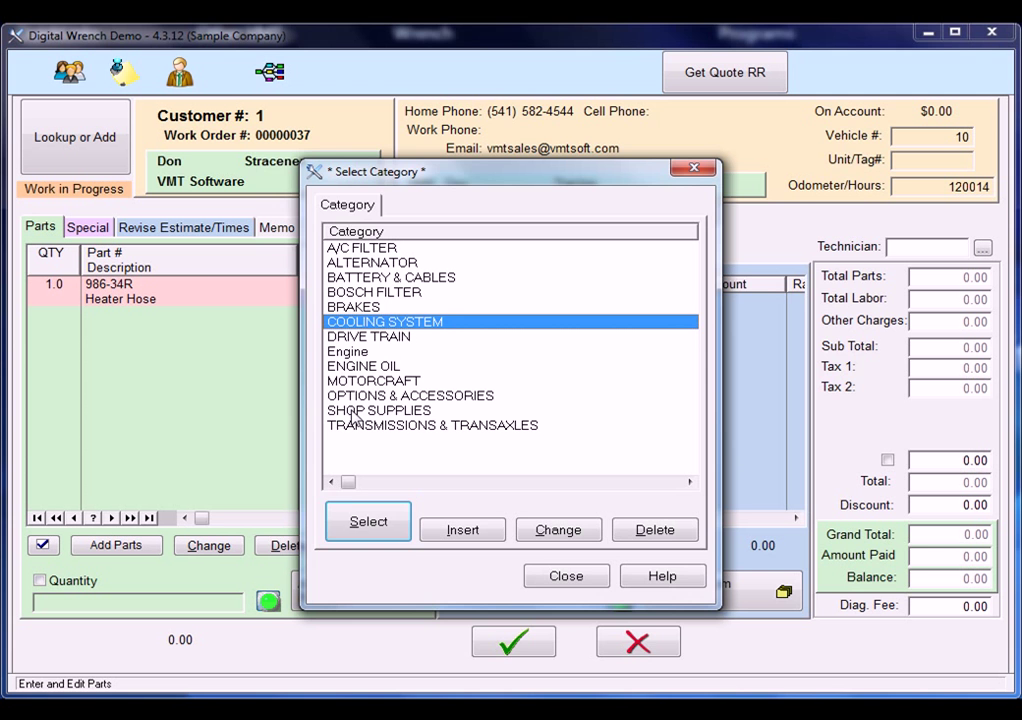
click(370, 528)
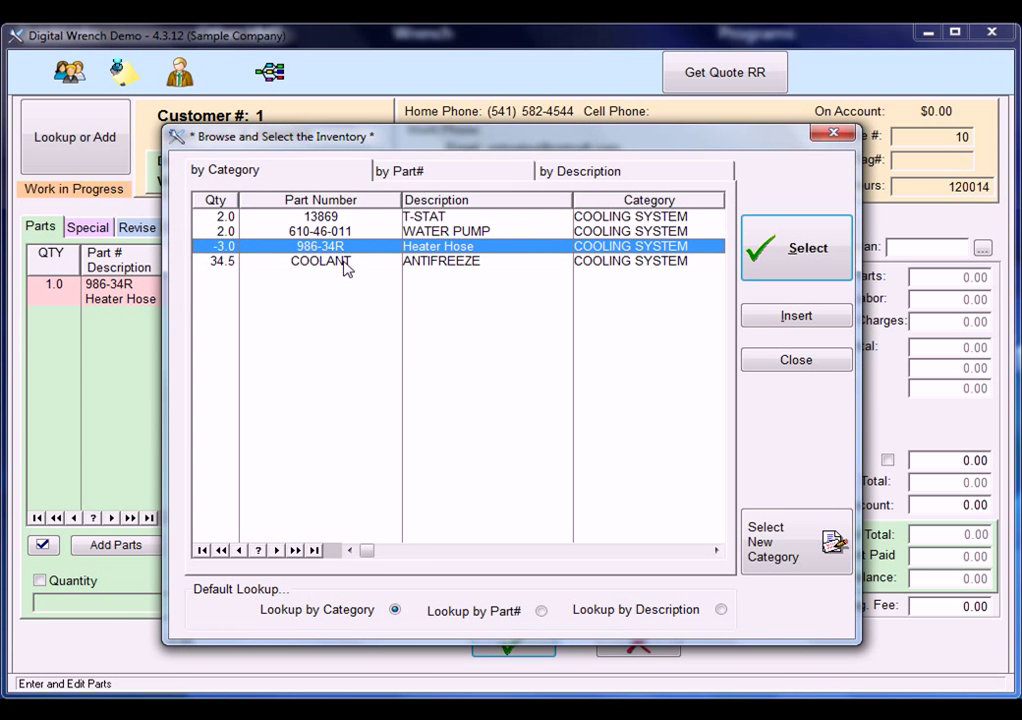
double_click(348, 268)
click(463, 426)
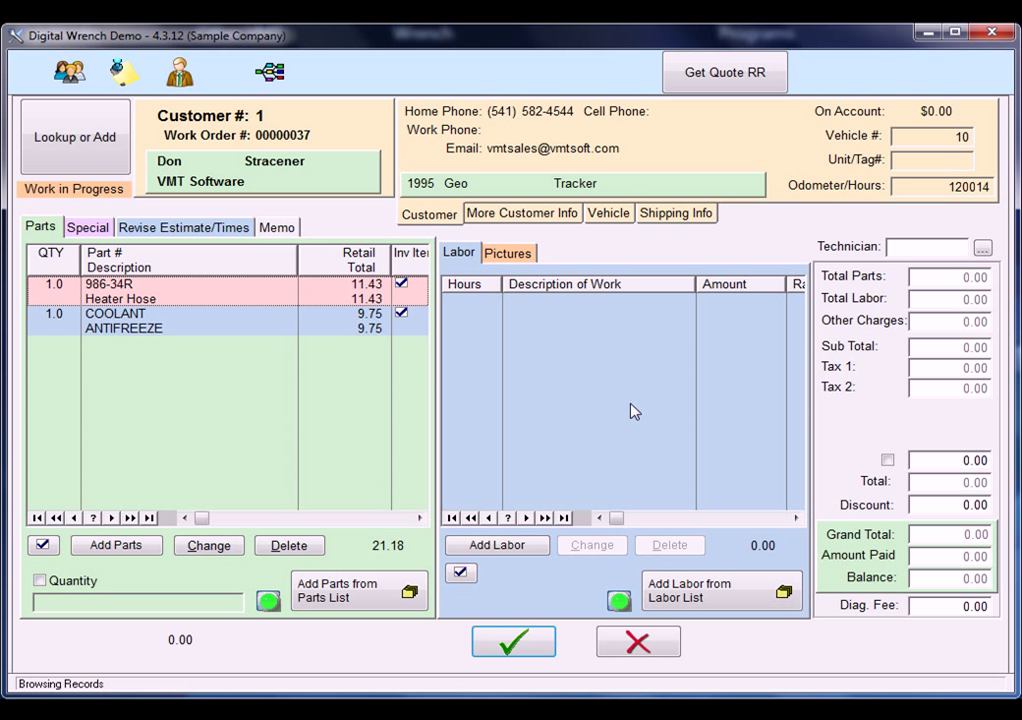
click(520, 548)
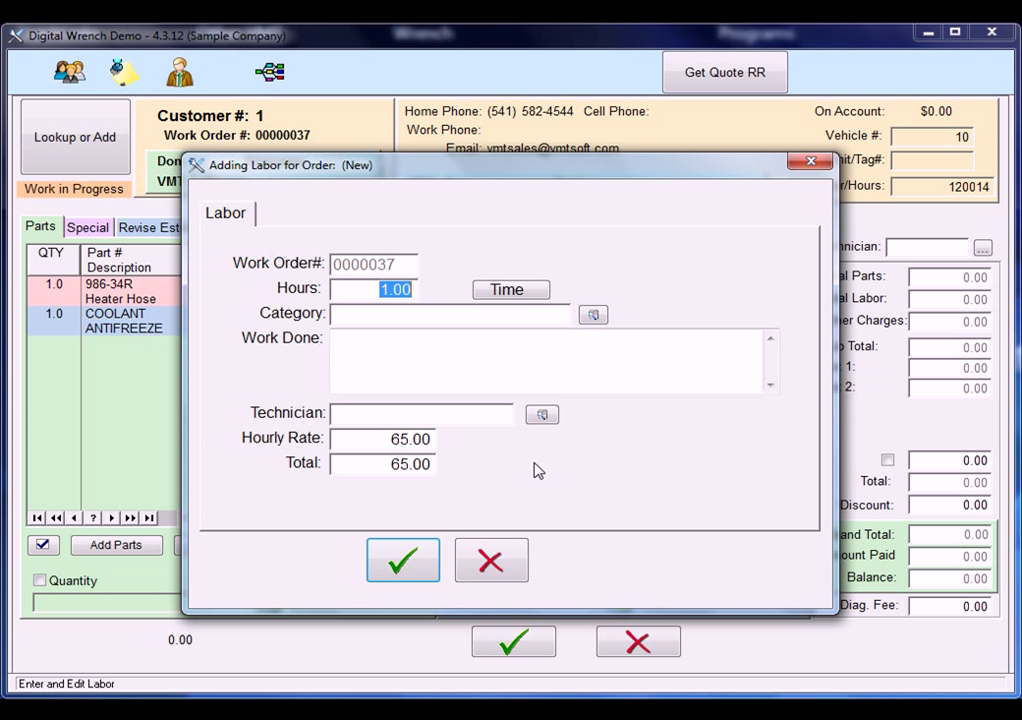
click(513, 565)
click(516, 400)
Step: Add the stored labor item HEATER HOSE (S), RENEW from the COOLING SYSTEM labor category to the work order
click(690, 601)
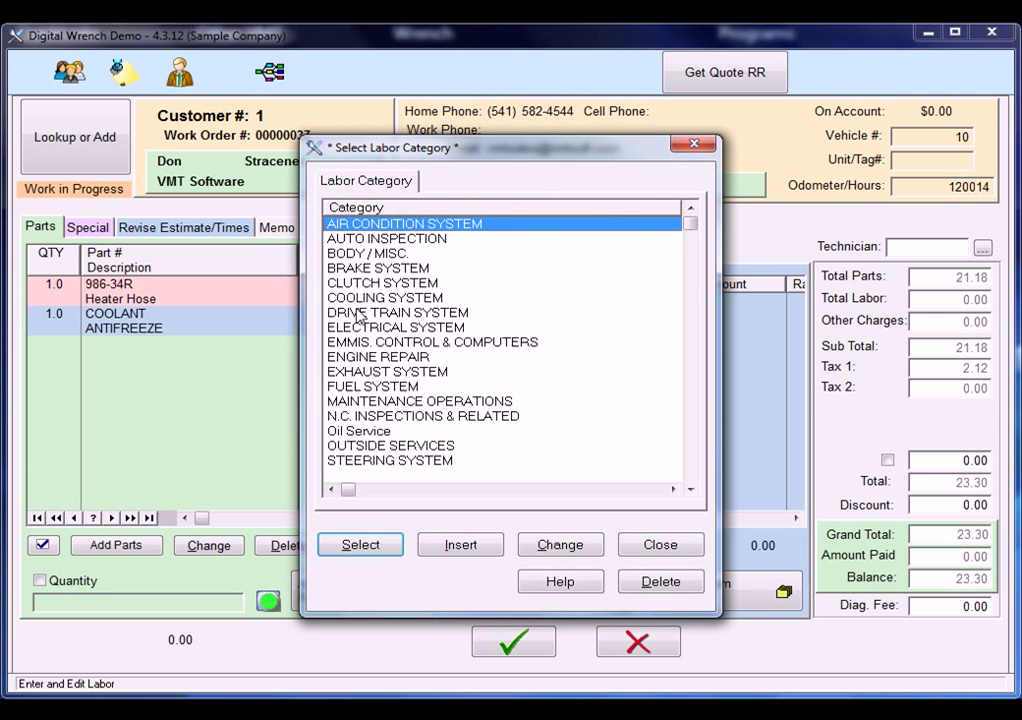
click(358, 298)
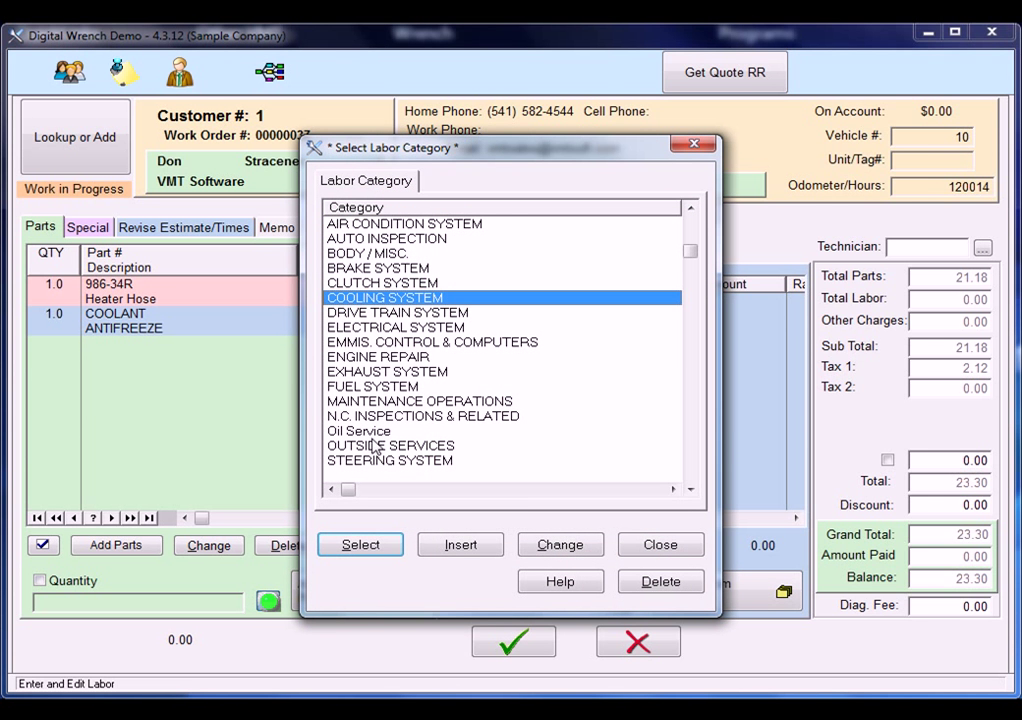
click(369, 548)
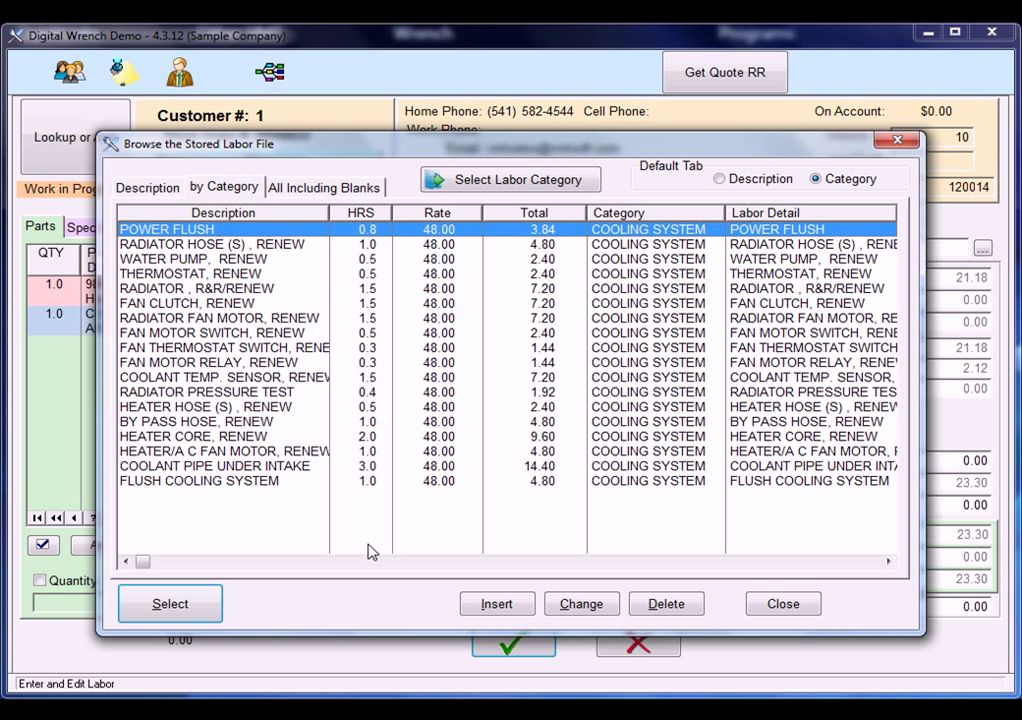
click(152, 407)
click(180, 603)
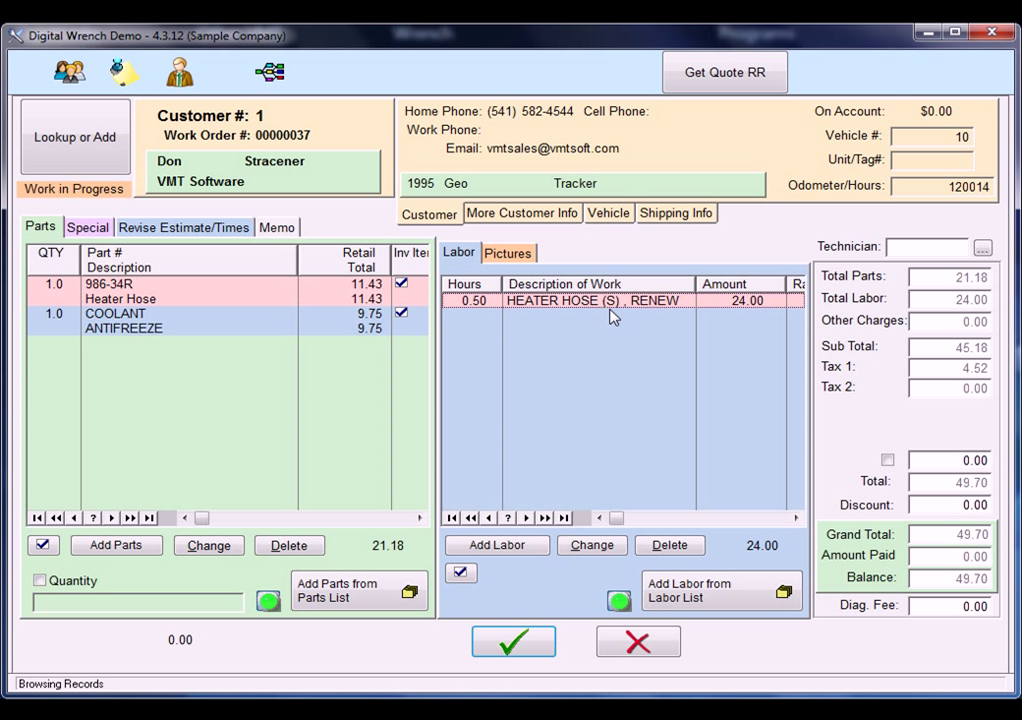
Step: Add the Oil Change package with its parts and labor to the work order
click(272, 74)
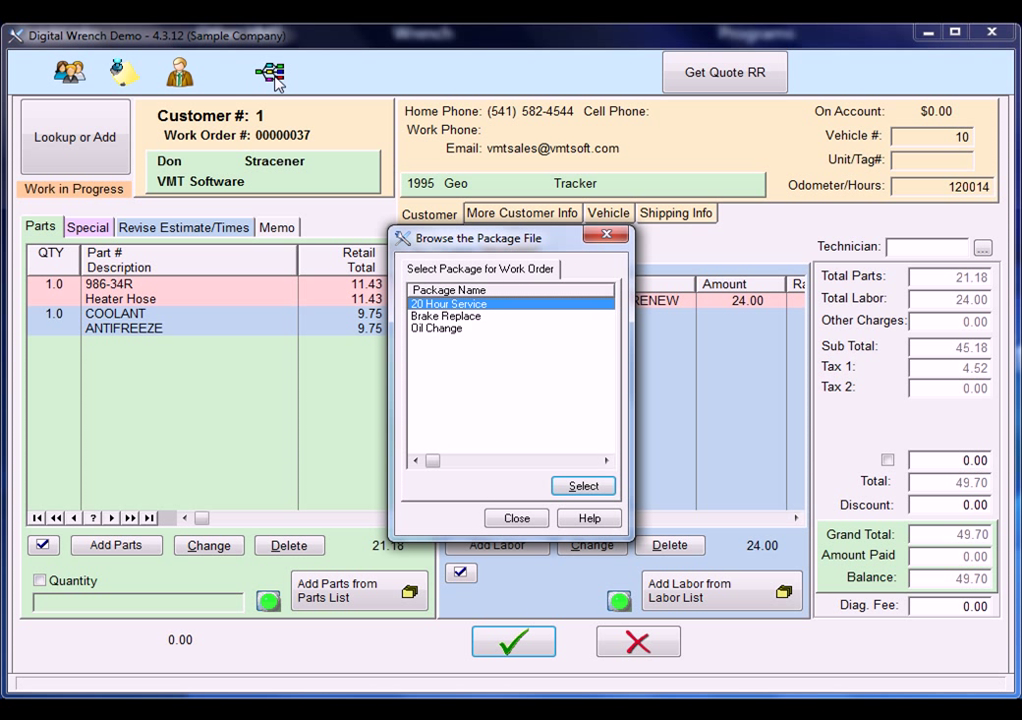
click(444, 329)
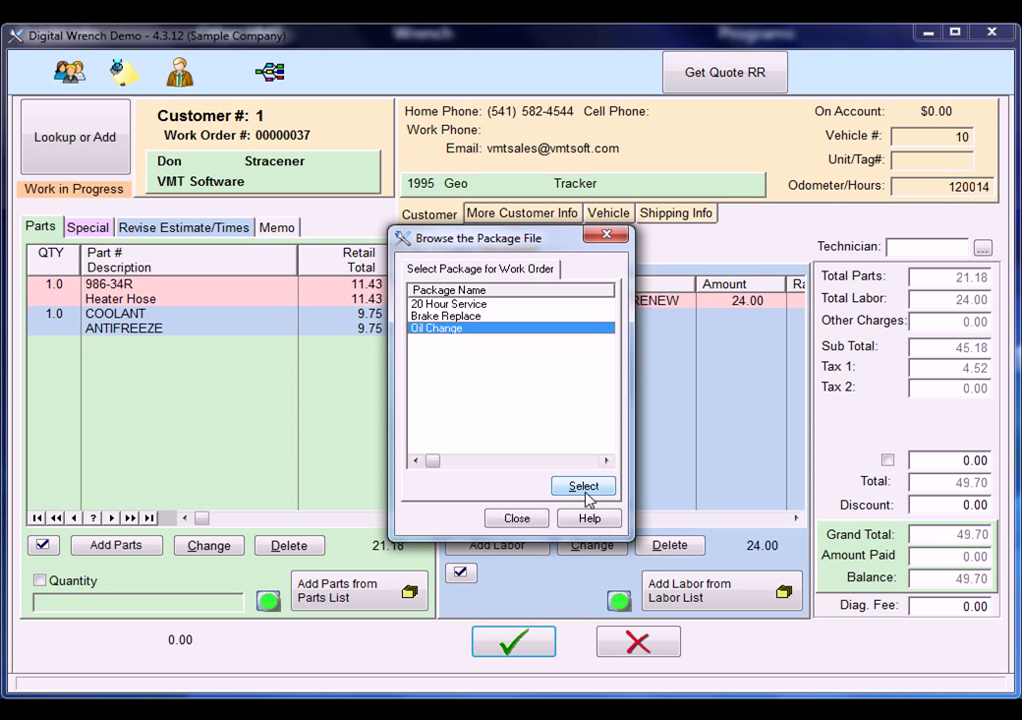
click(584, 486)
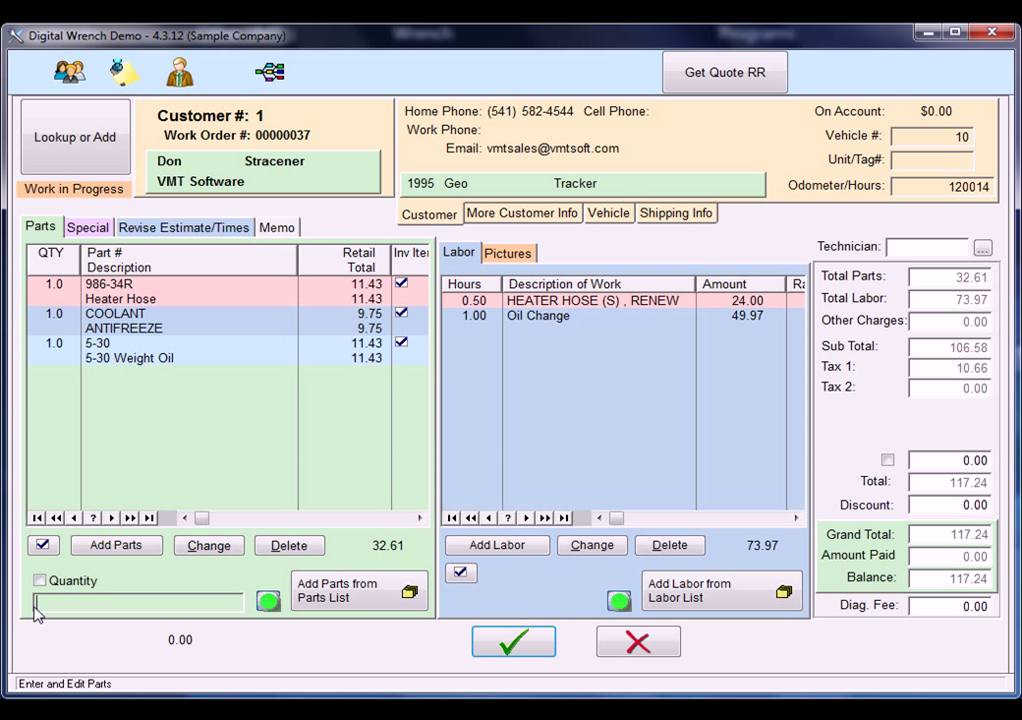
Step: Examine the work order's quick part entry, special items, estimate revision and times, memo and pictures sections
click(109, 609)
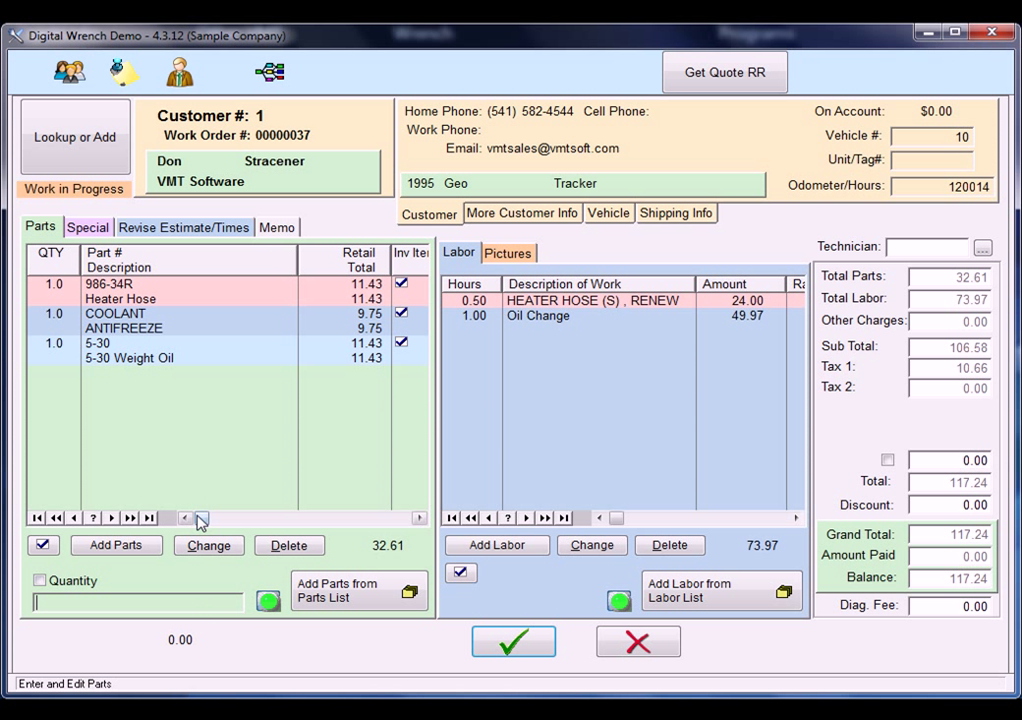
click(86, 228)
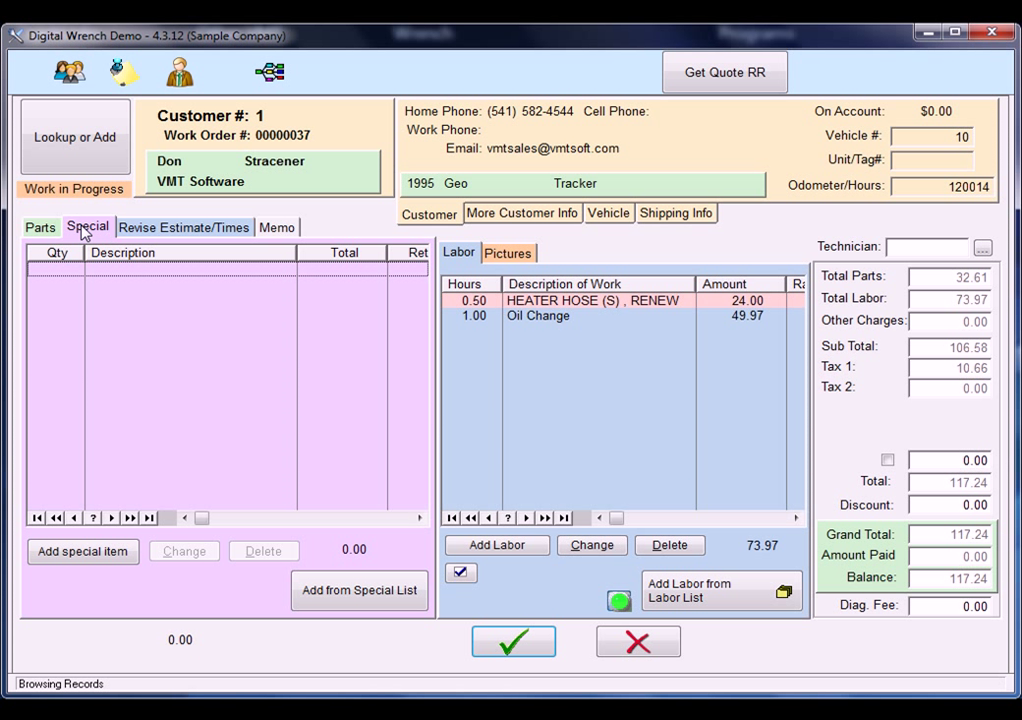
click(184, 230)
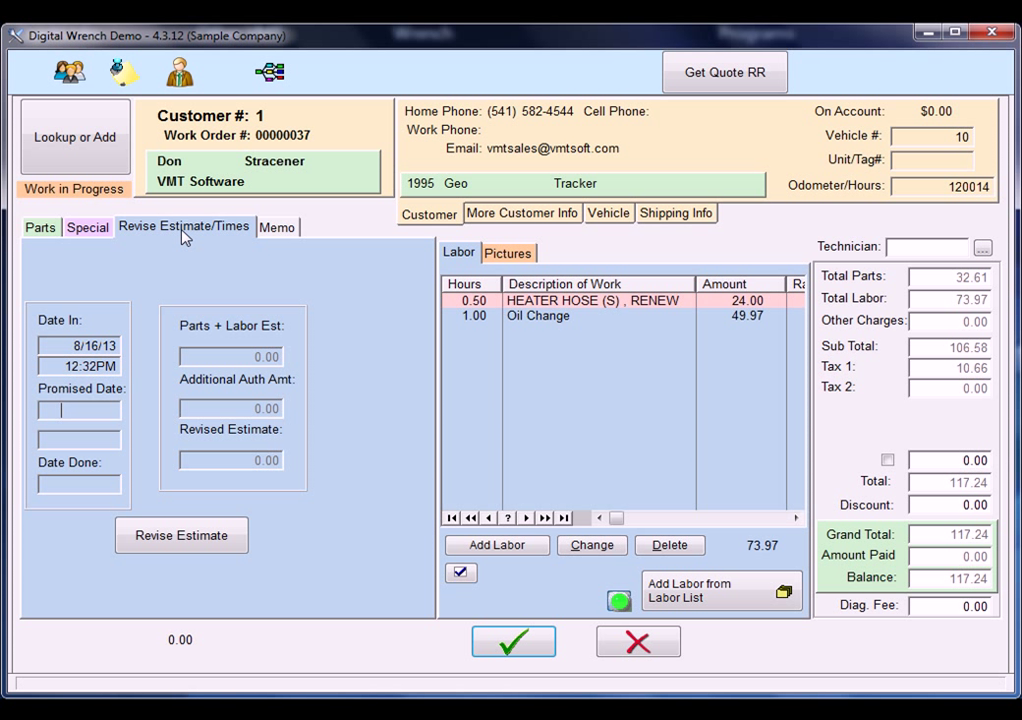
click(289, 233)
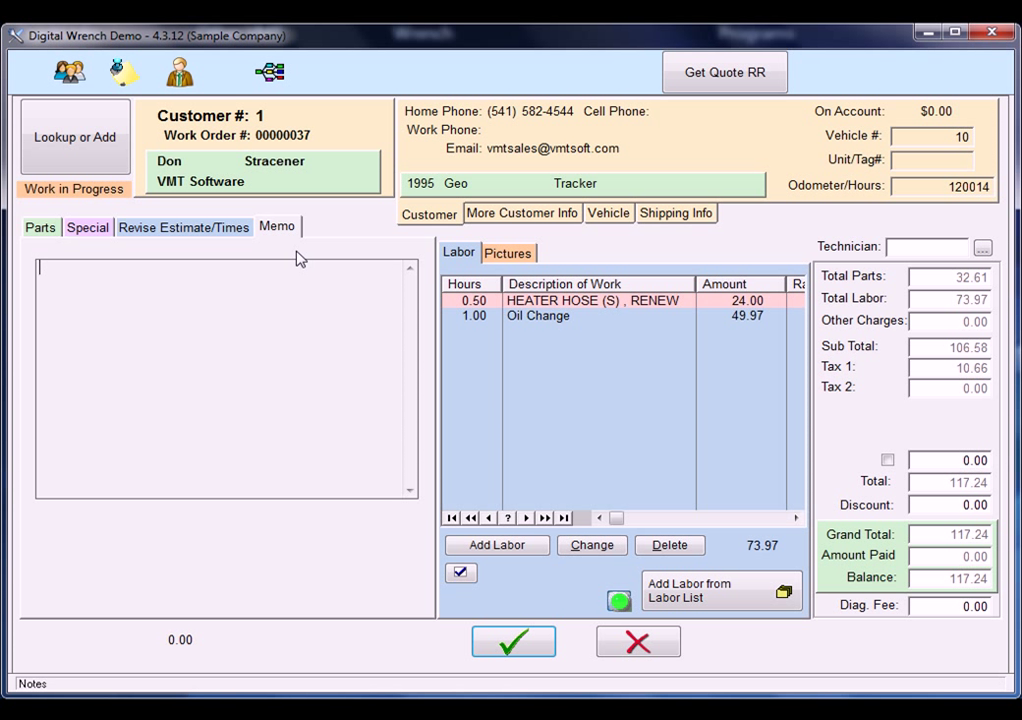
click(166, 337)
click(40, 229)
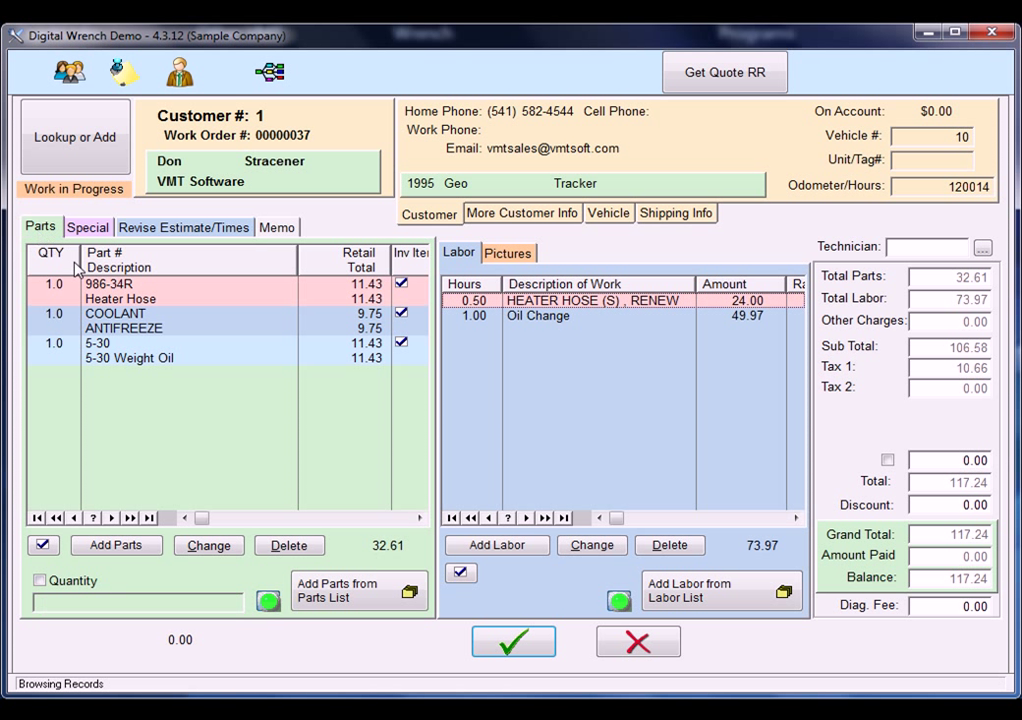
click(520, 255)
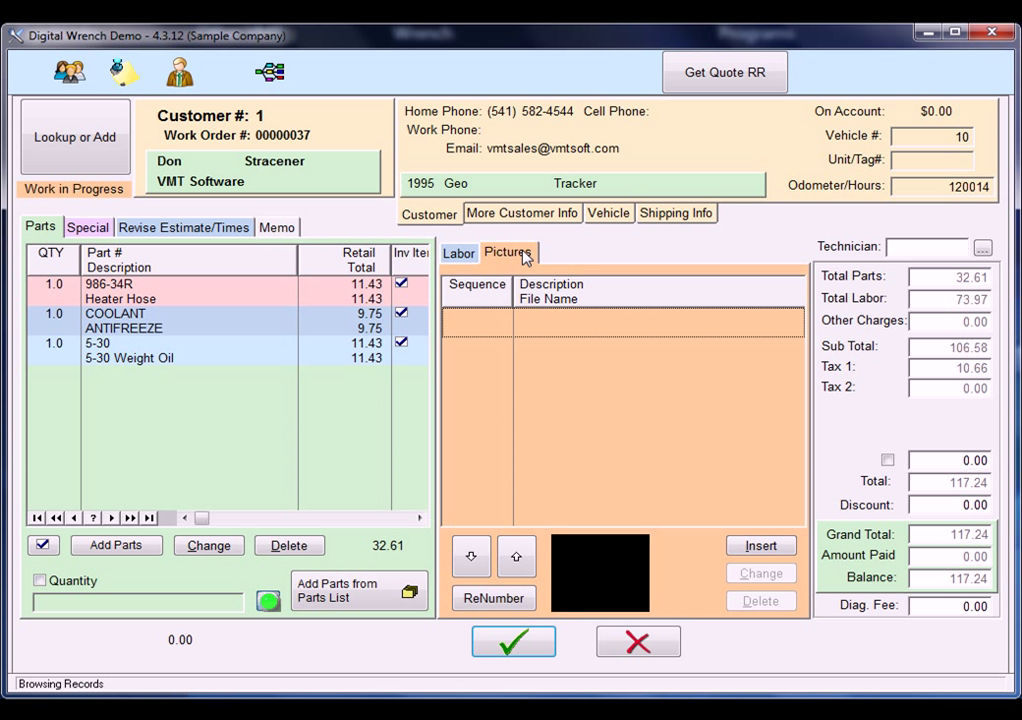
click(460, 254)
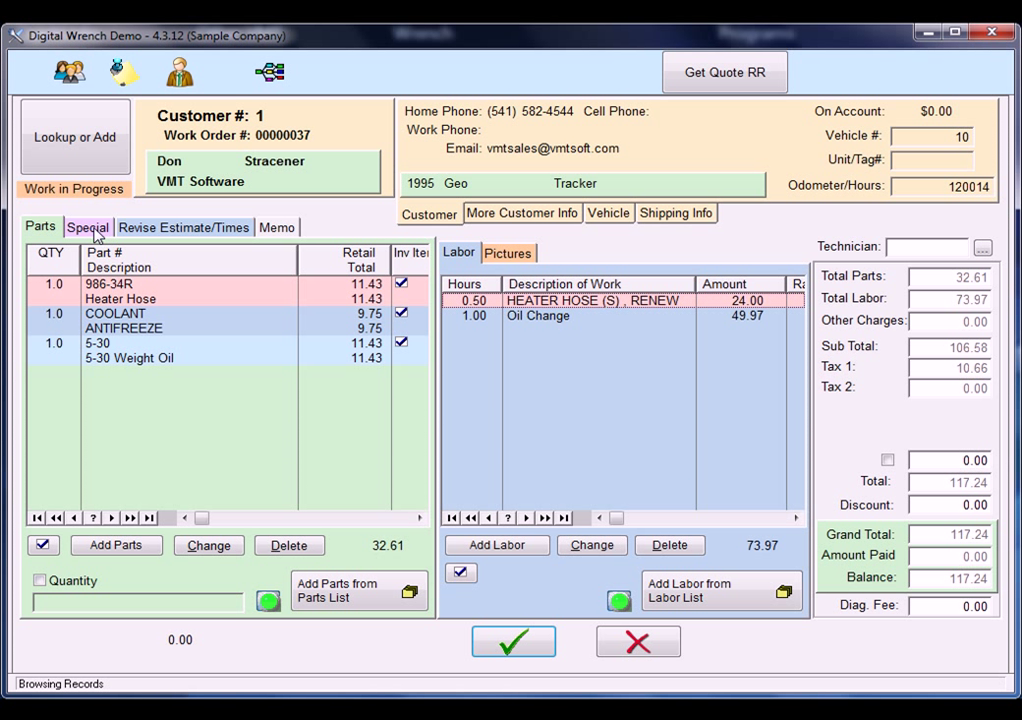
Step: Save the work order and close the list of work orders
click(512, 643)
click(865, 541)
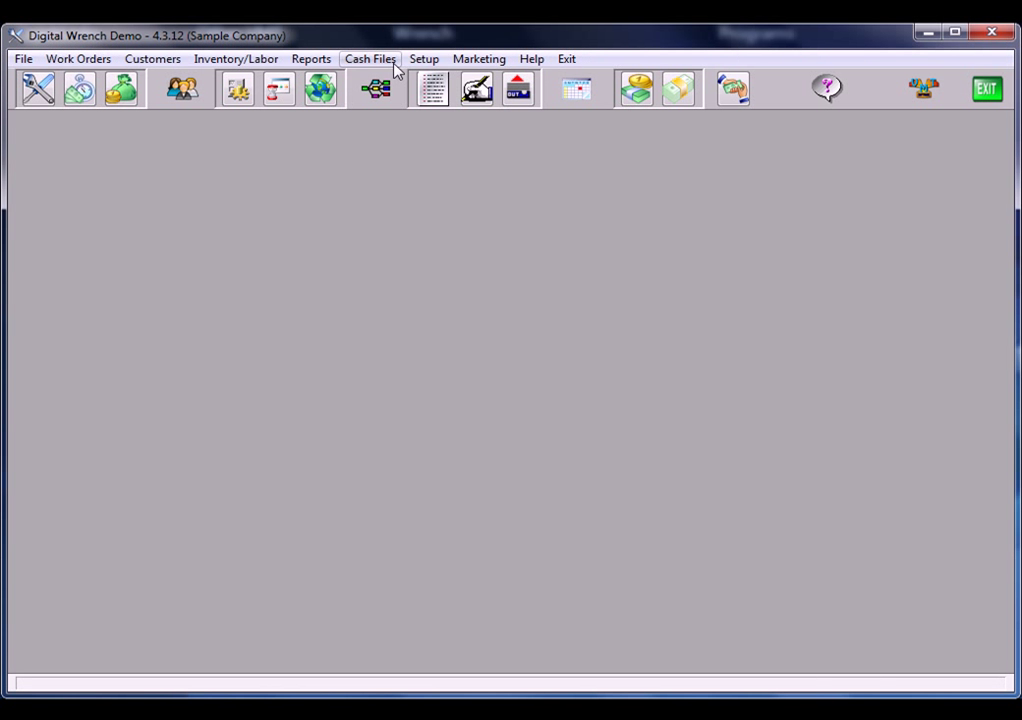
Step: In the per-computer company setup, turn off the Picture, Memo, Revise Estimate and Special tabs for simplified work orders, and save
click(424, 59)
click(445, 80)
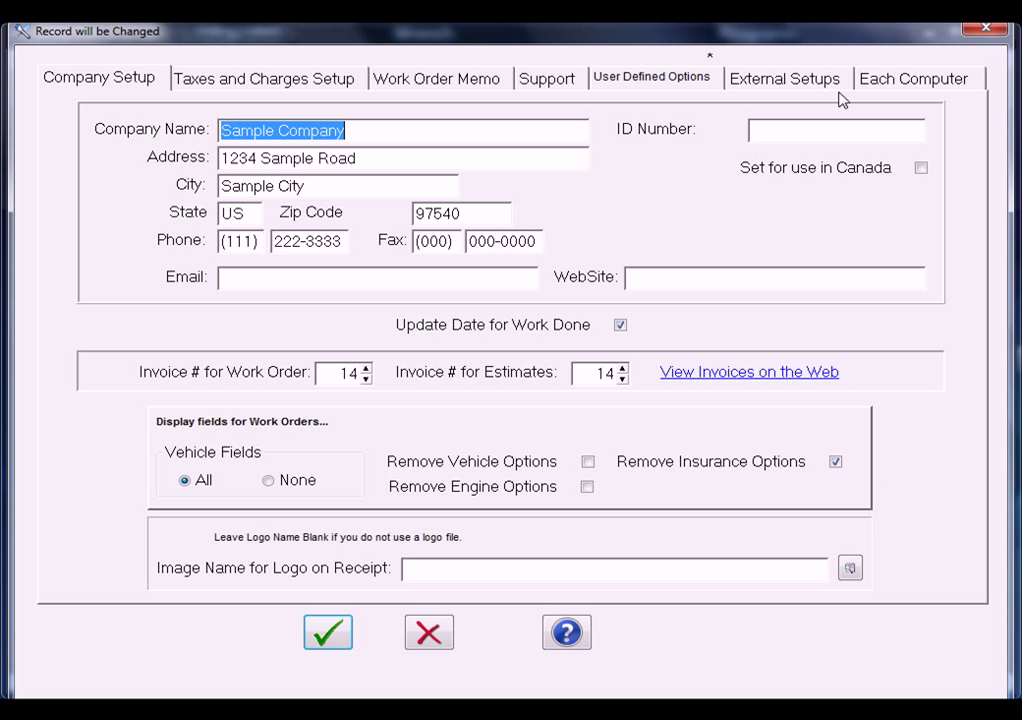
click(940, 80)
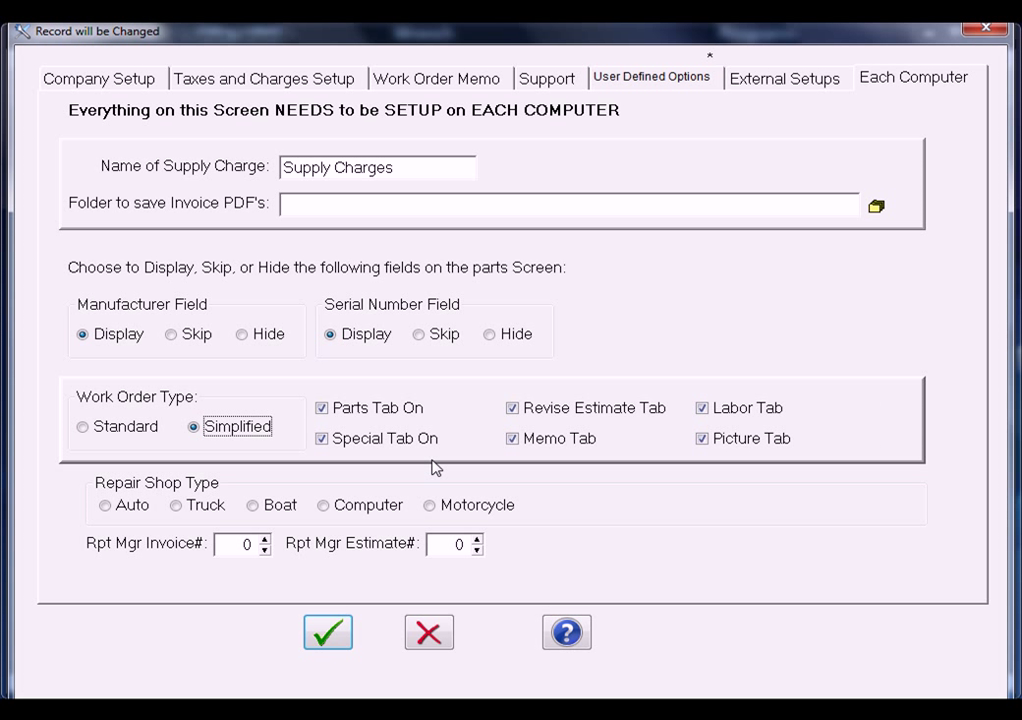
click(745, 445)
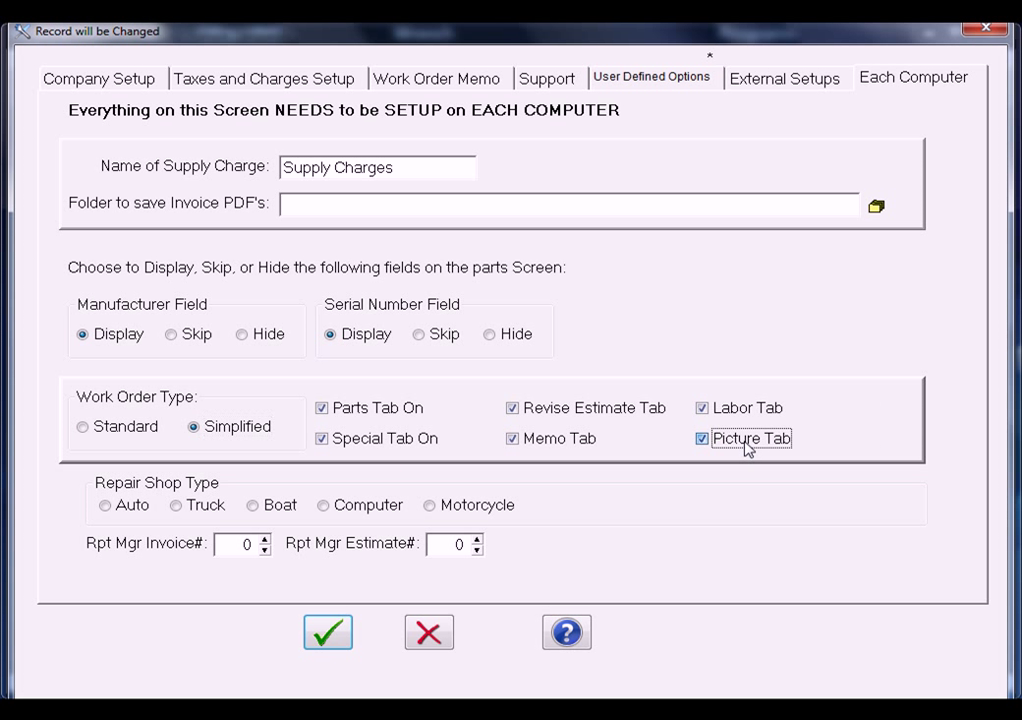
click(555, 442)
click(560, 413)
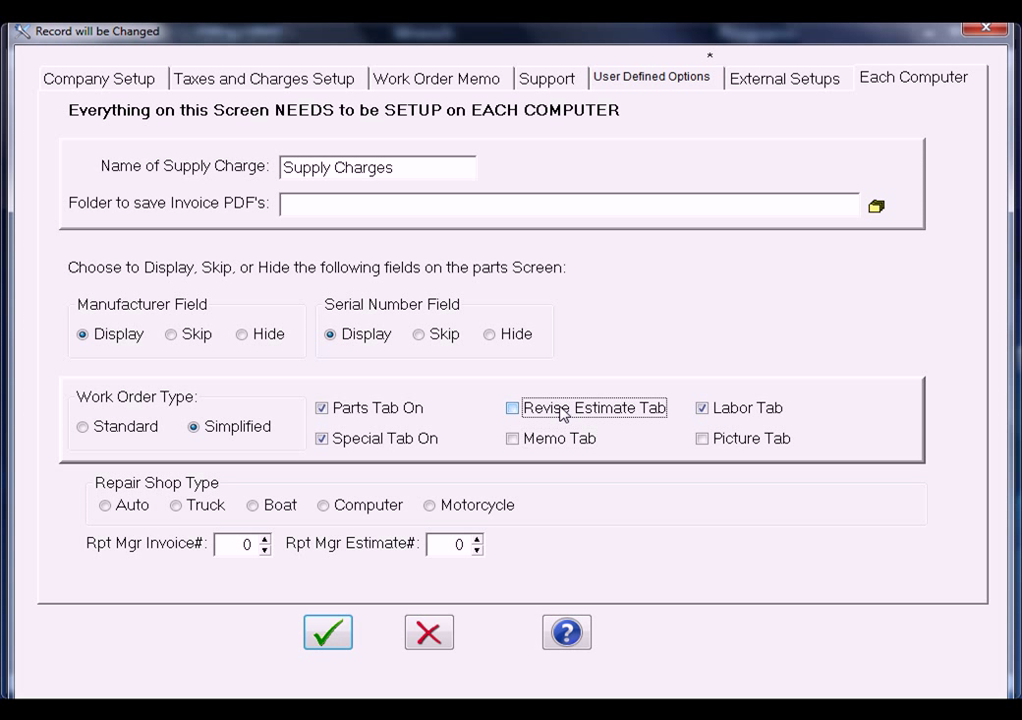
click(404, 443)
click(330, 638)
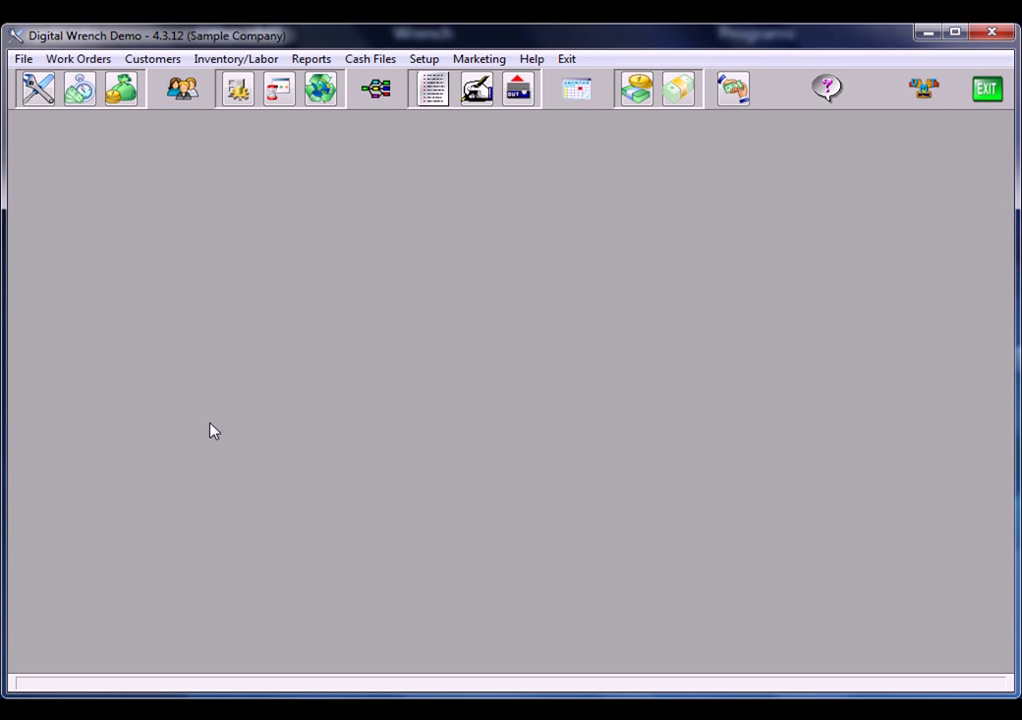
Step: On the 2005 Mazda work order's check list, mark Install Short Block, Change Engine Oil, Warranty Inspection, Check Ignition and Safety Interlock, and save
click(33, 94)
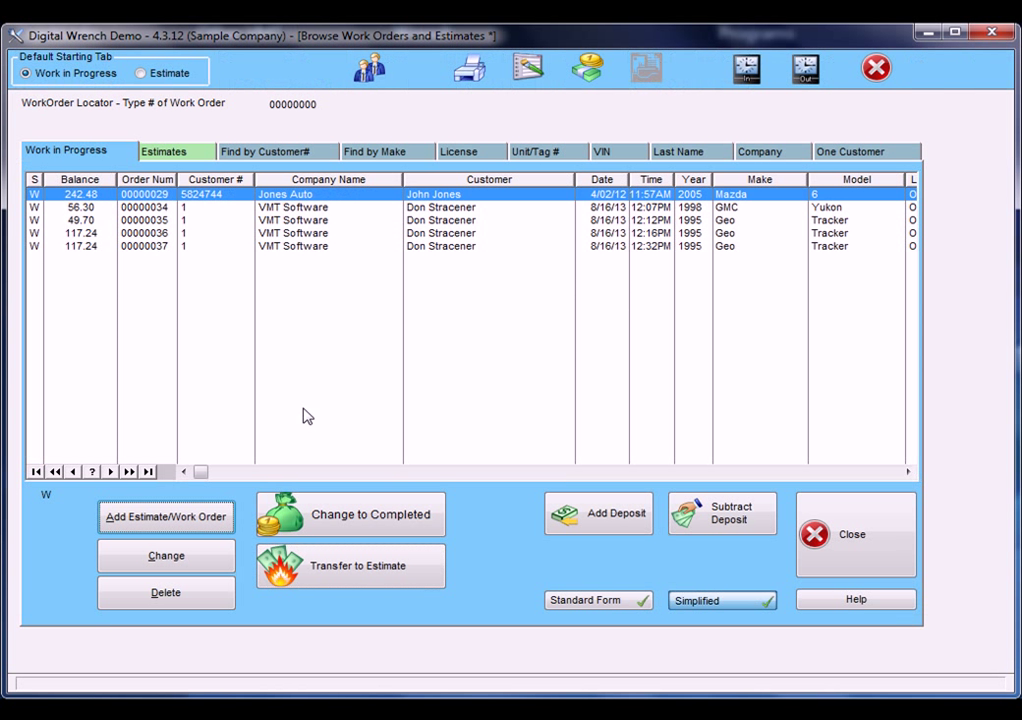
click(222, 557)
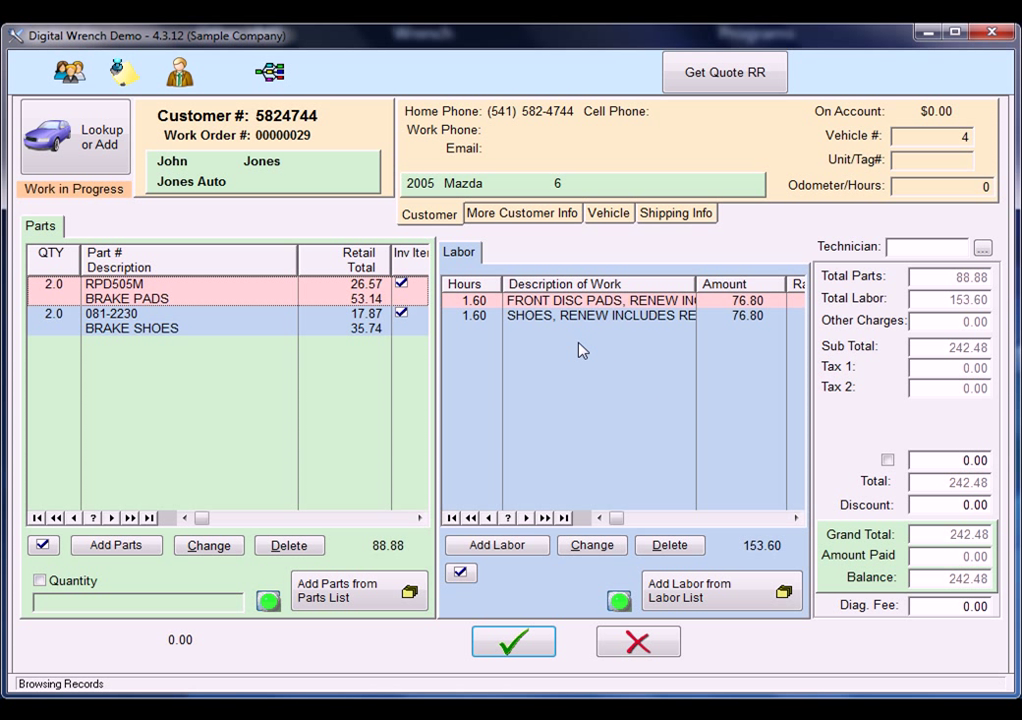
click(121, 72)
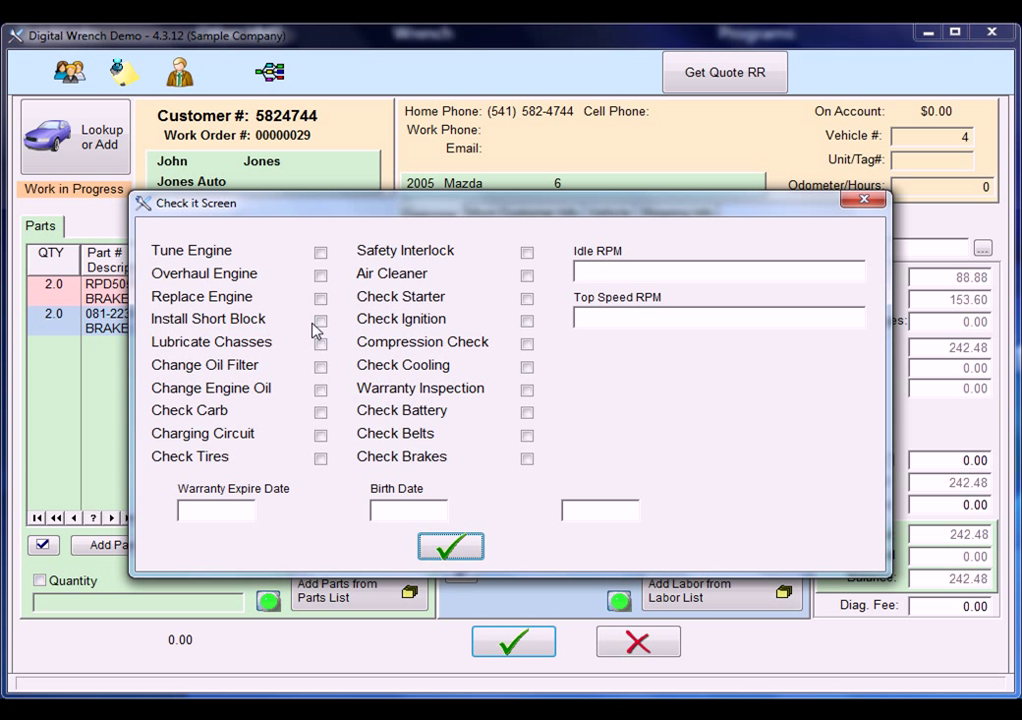
click(320, 320)
click(320, 390)
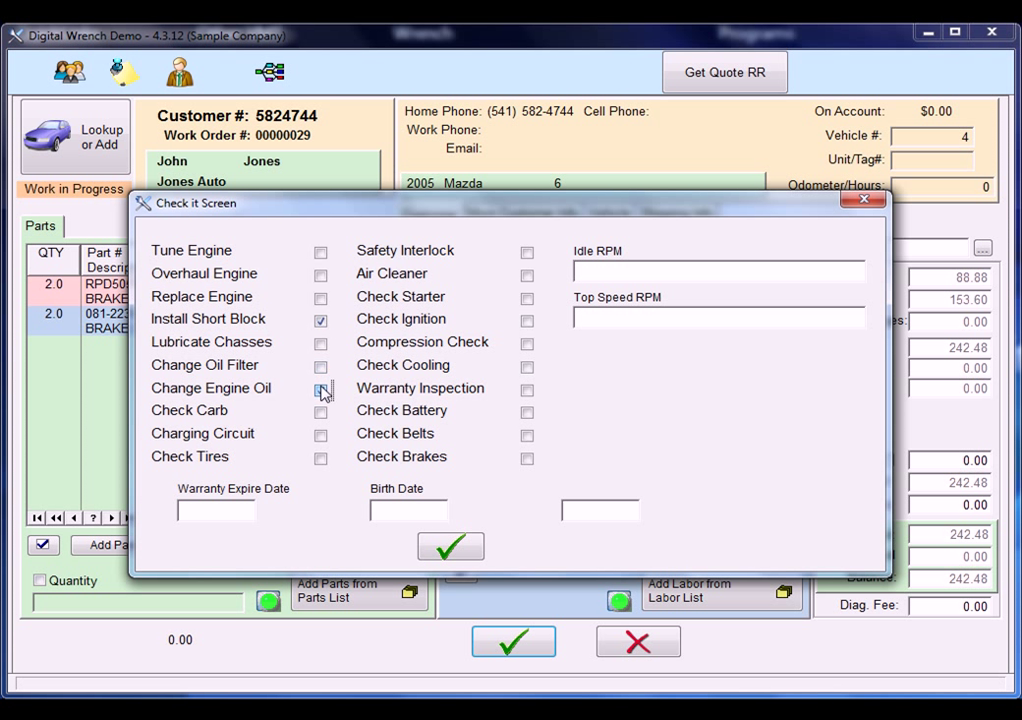
click(527, 390)
click(527, 321)
click(527, 253)
click(450, 545)
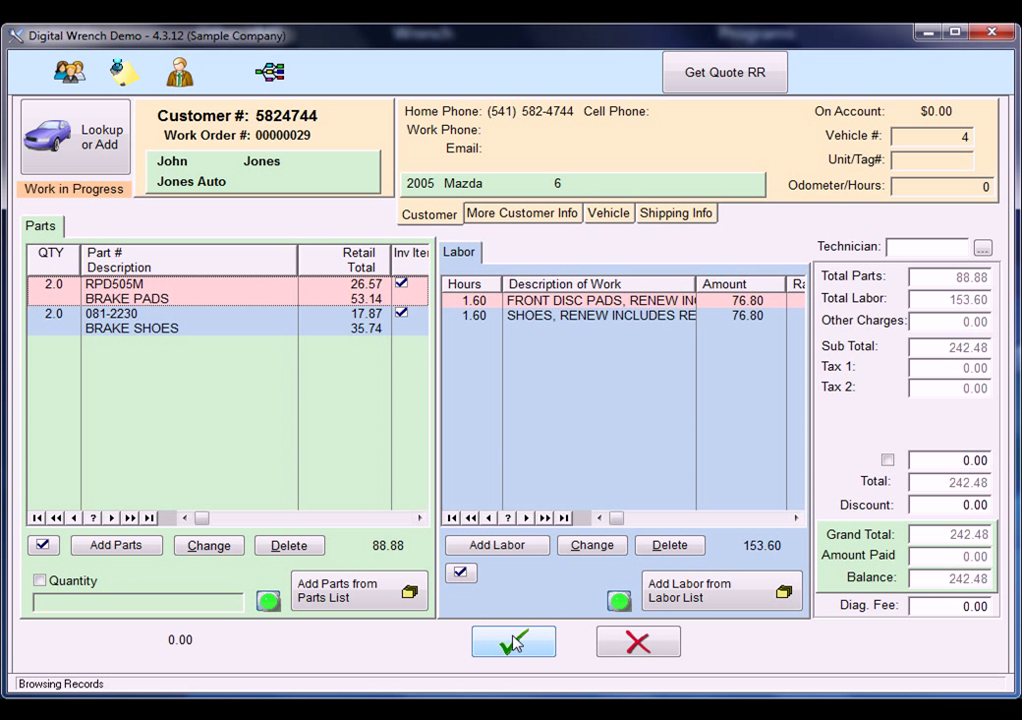
click(516, 648)
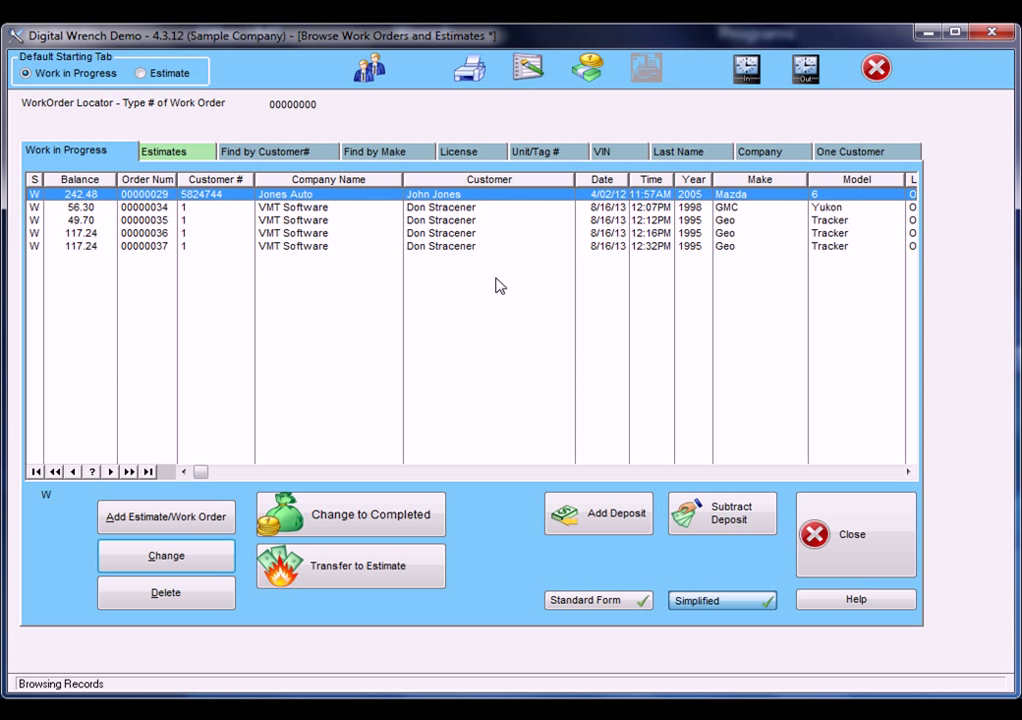
Step: Preview the To Do Items report for the 2005 Mazda work order, enlarge it to read, and close the preview
click(533, 70)
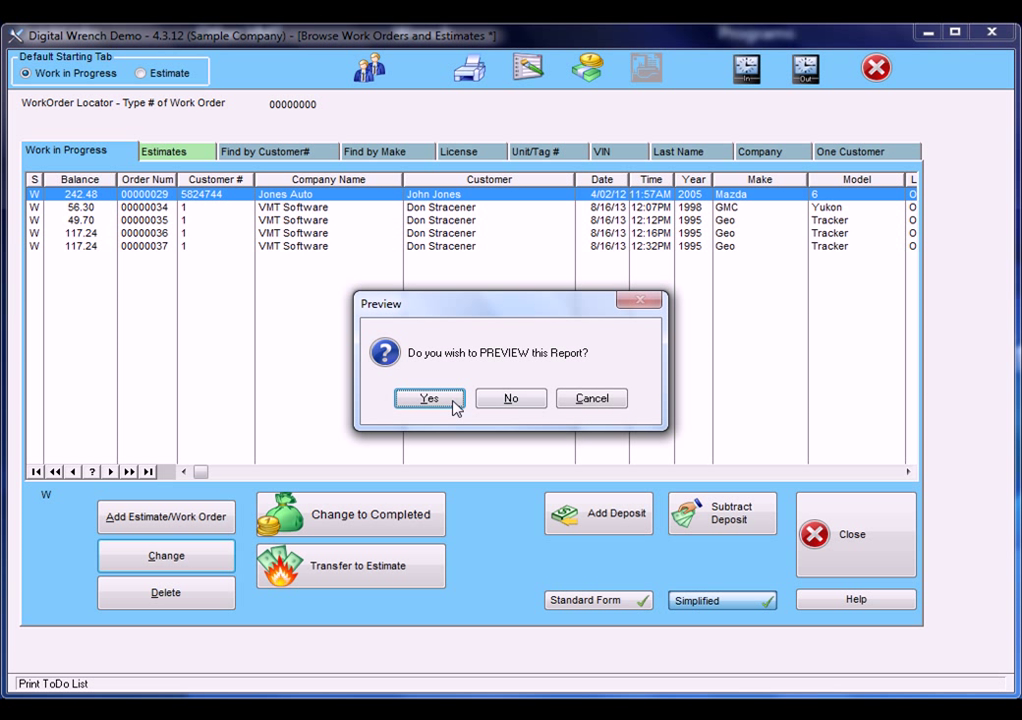
click(452, 403)
click(484, 451)
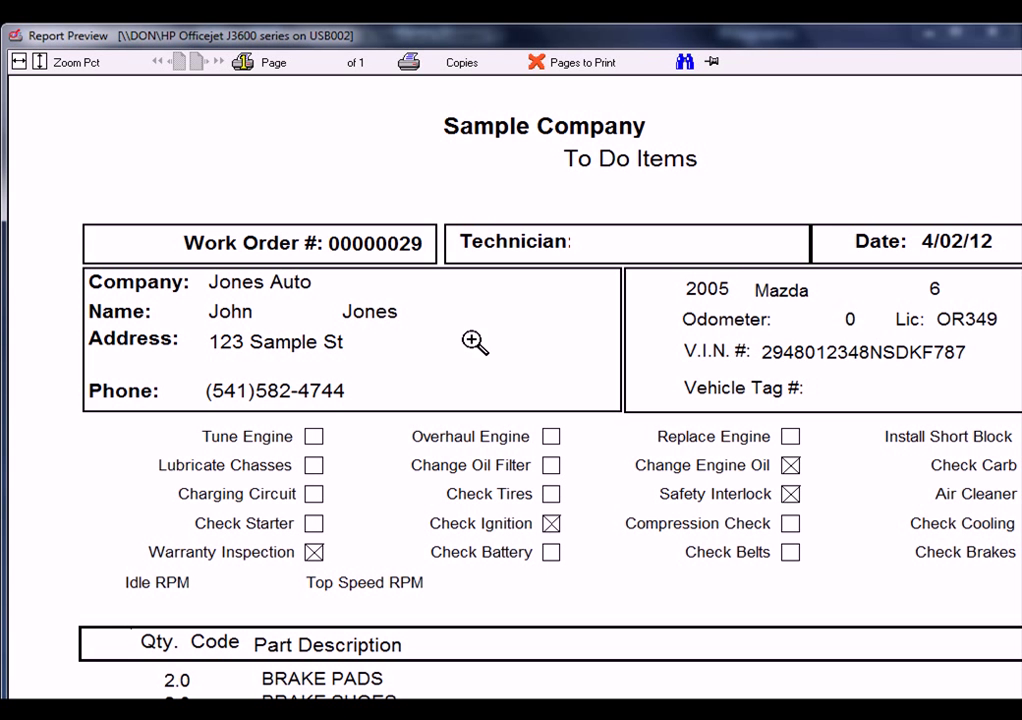
click(537, 62)
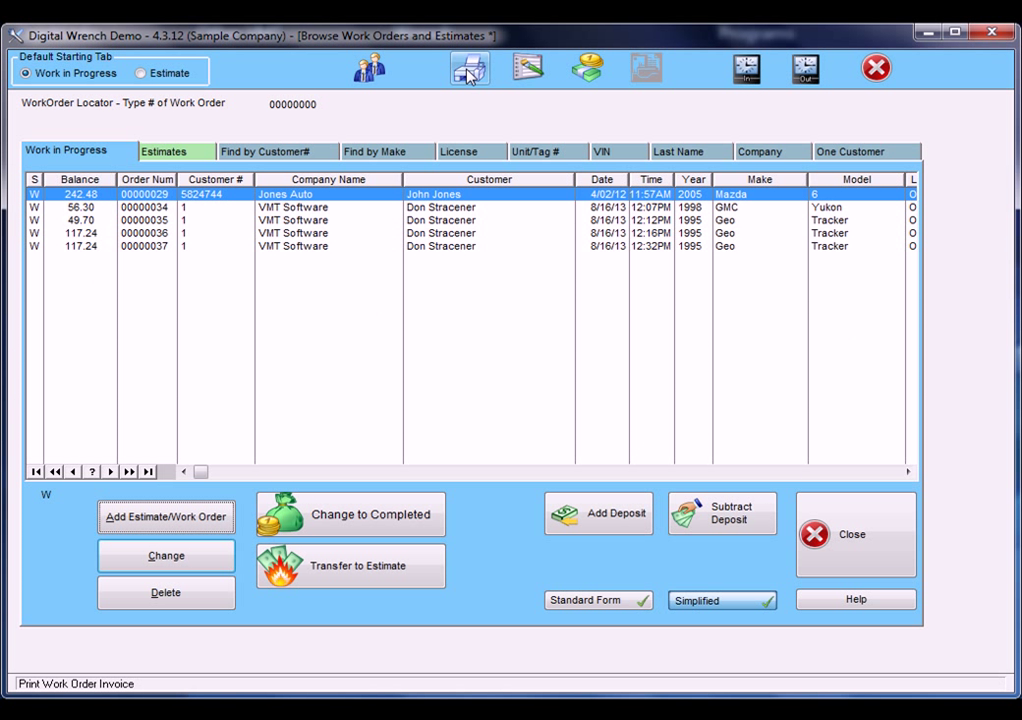